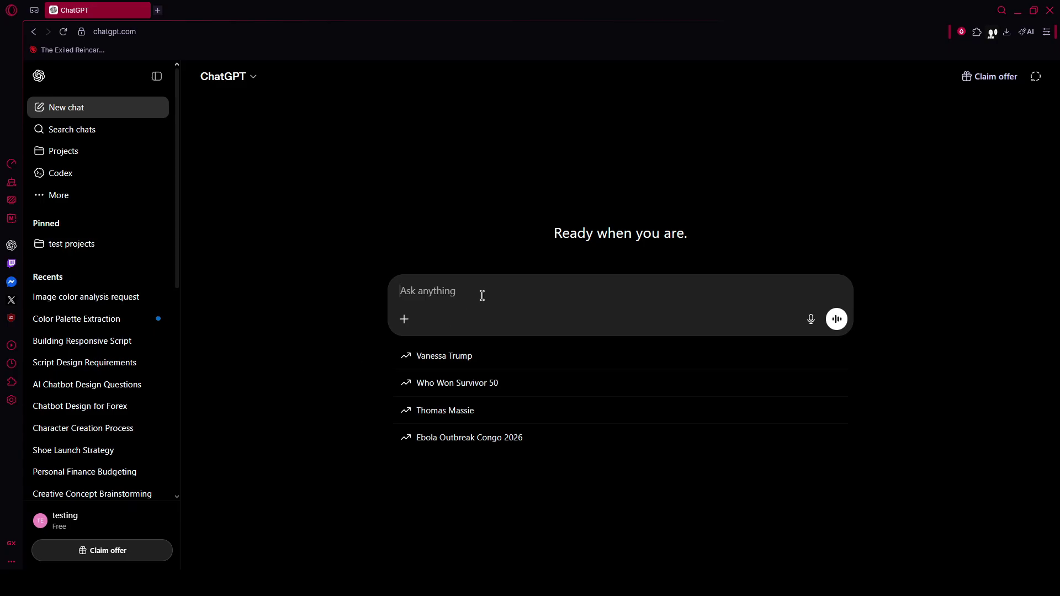
Enter a prompt for a certified personal color stylist to find the 12-season palette from skin, eye and hair hex placeholders, asking 2 check questions first
left_click(405, 320)
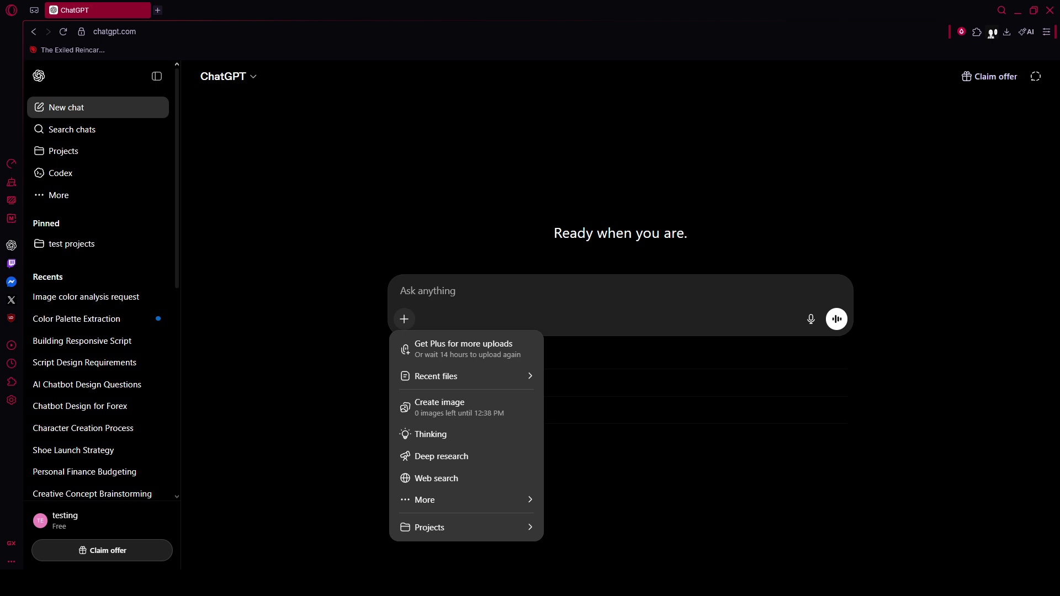
left_click(430, 291)
type("Act as a certified personal color stylist, image consultant, and master esthetician. I want to determine my correct seasonal palette using the 12-season personal color system. Here are my exact color parameters extracted from a natural daylight photo: Skin Tone Hex: [Insert Skin Hex] Eye Color Hex: [Insert Eye Hex] Hair Color Hex: [Insert Hair Hex] Before you analyze, ask me 2 highly specific check questions one-by-one regarding my natural skin contrast and how my skin reacts to gold vs silver jewelry so we can narrow this down perfectly.")
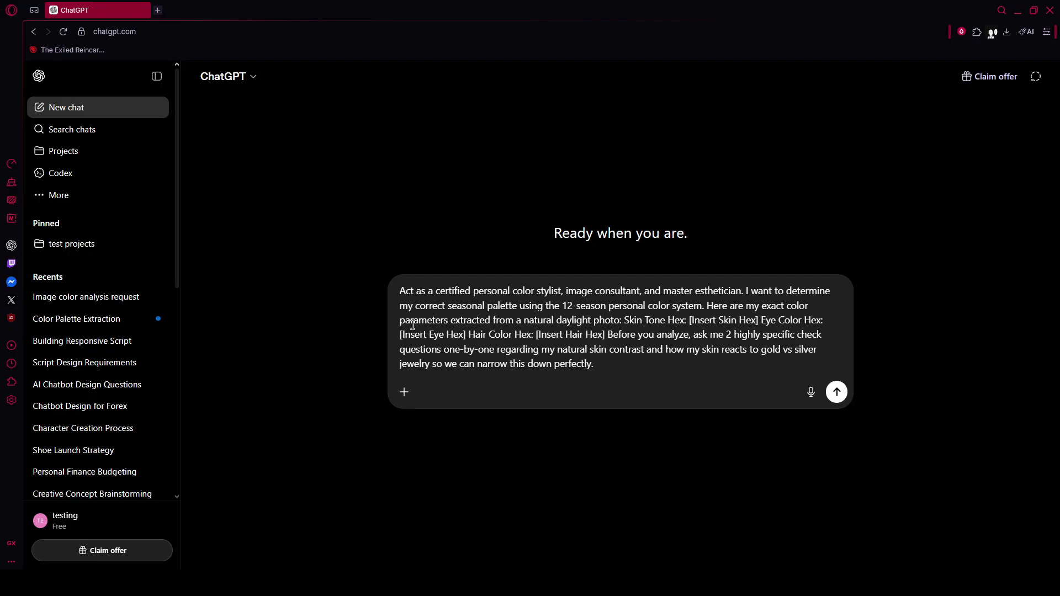
left_click(401, 393)
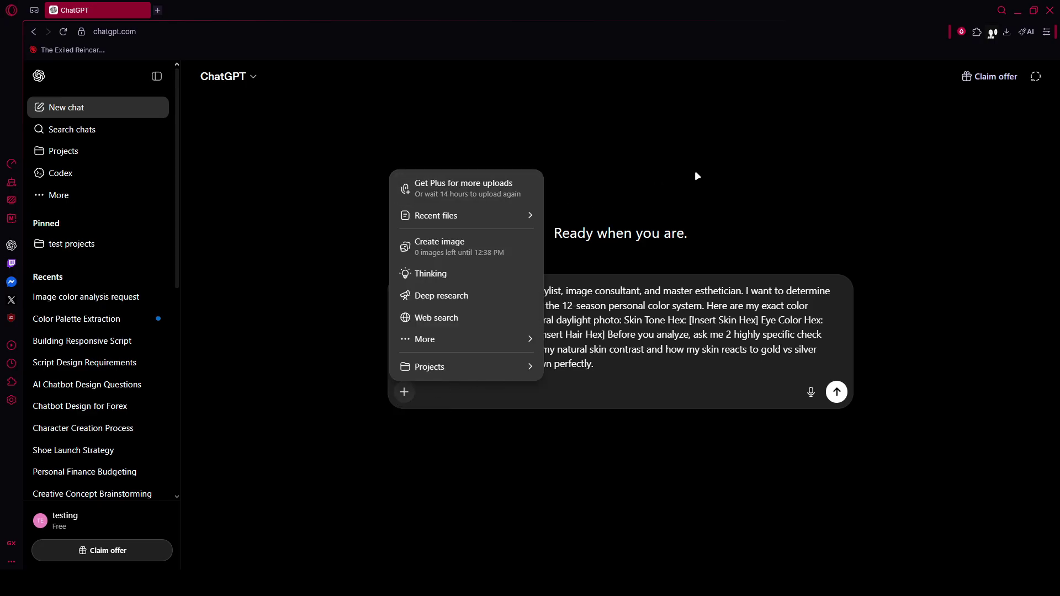
left_click(726, 132)
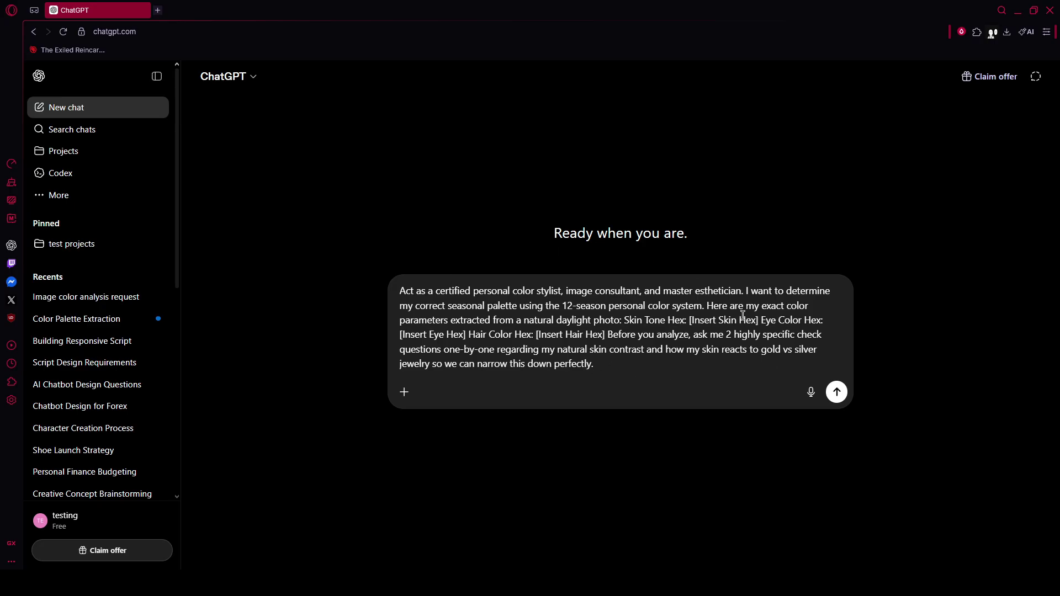
Empty the skin, eye and hair hex placeholders in the prompt, keeping their square brackets, and send it
left_click_drag(756, 321, 696, 322)
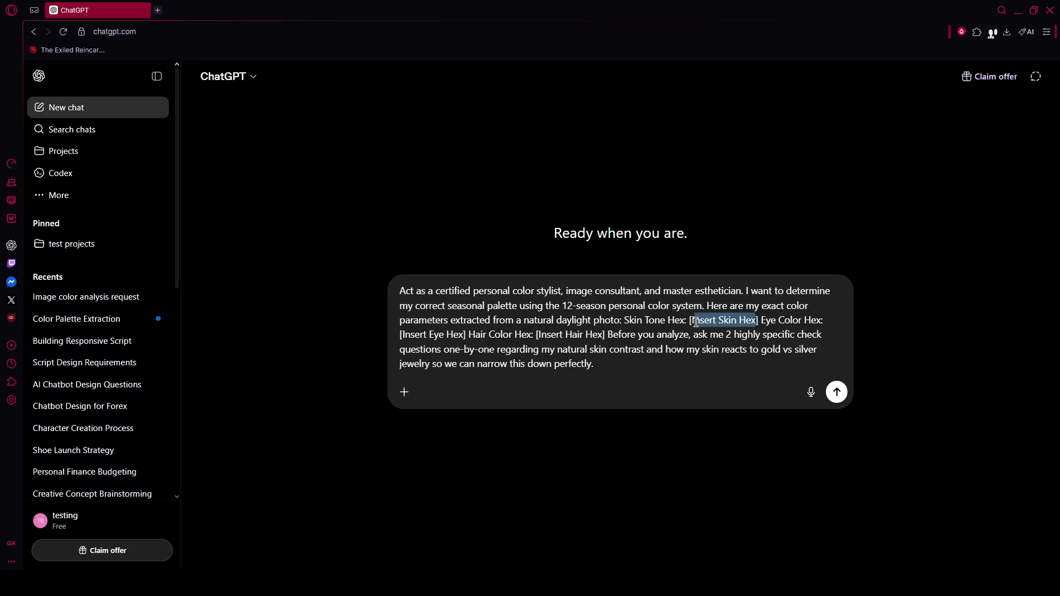
key("BackSpace")
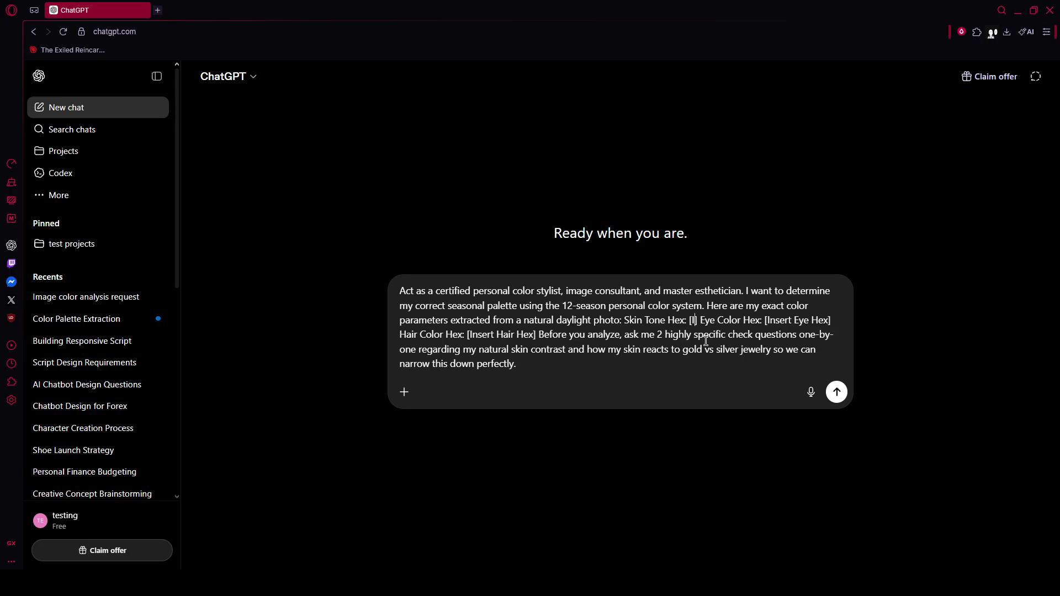
key("BackSpace")
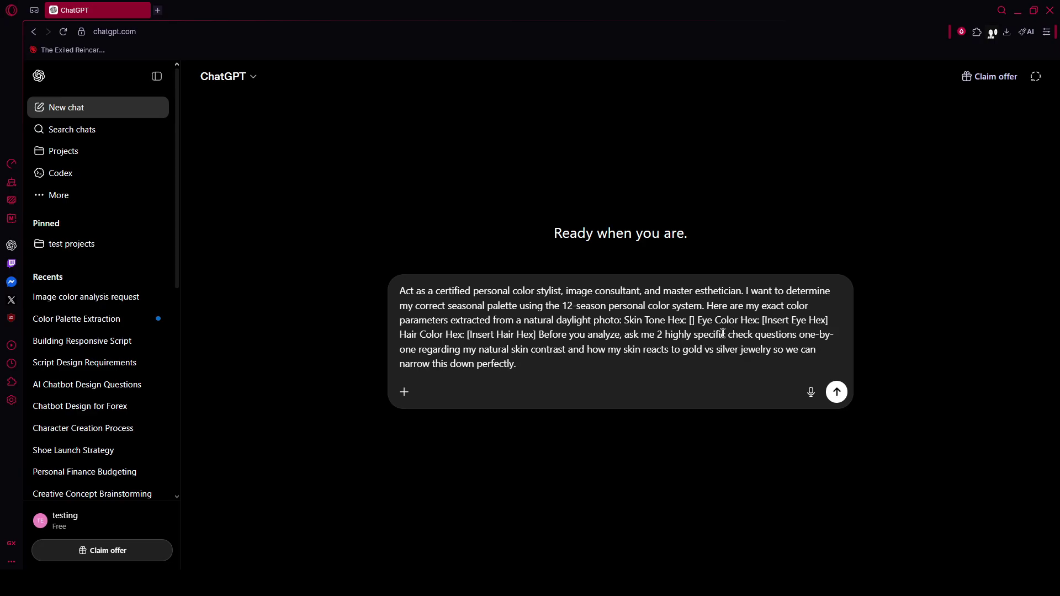
key("ctrl+a")
left_click(789, 332)
left_click_drag(826, 321, 765, 322)
key("BackSpace")
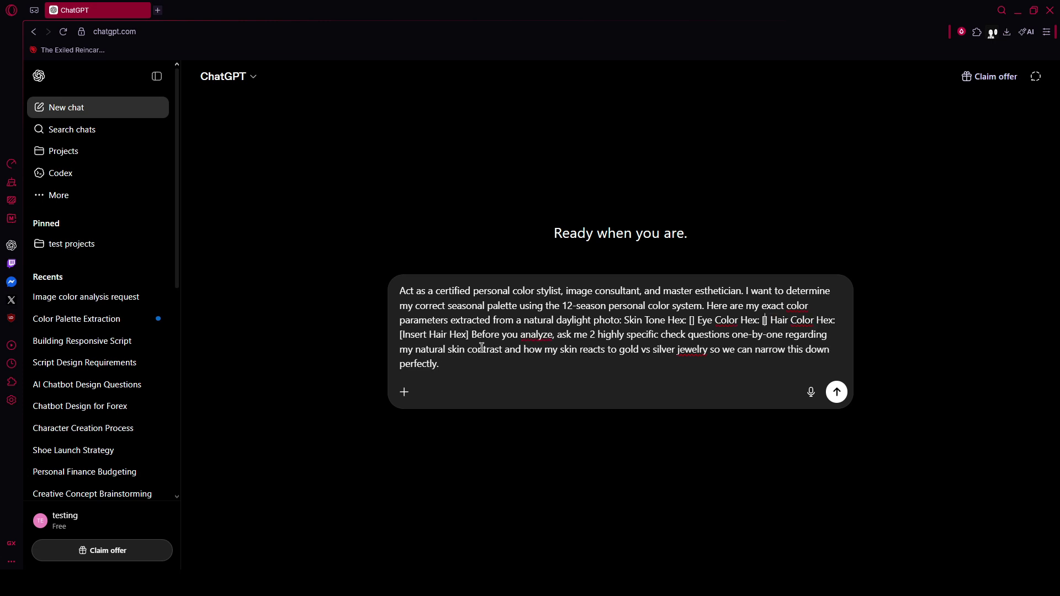
left_click_drag(465, 334, 402, 335)
key("BackSpace")
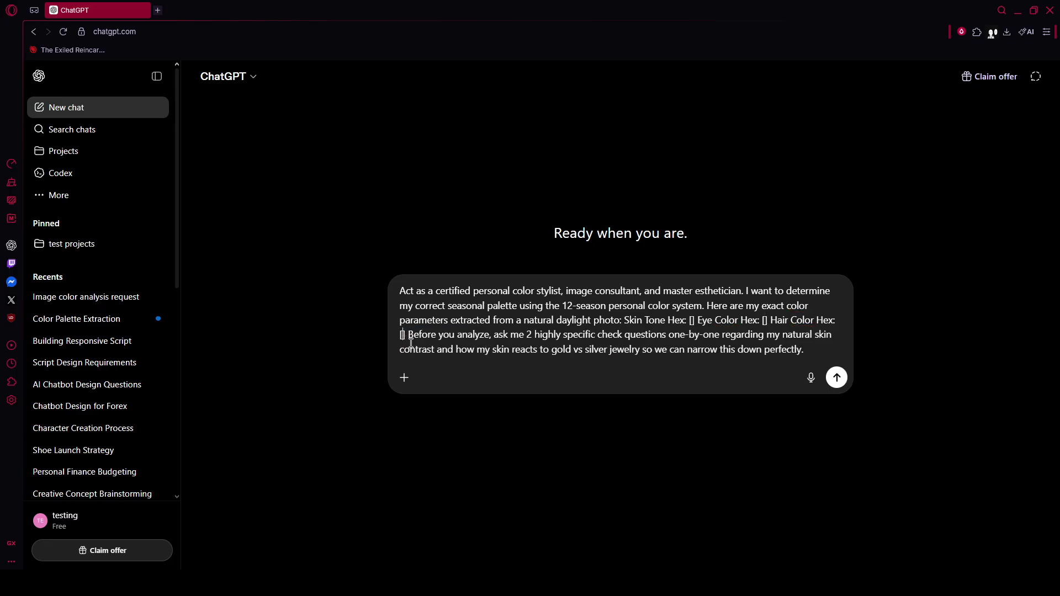
key("Return")
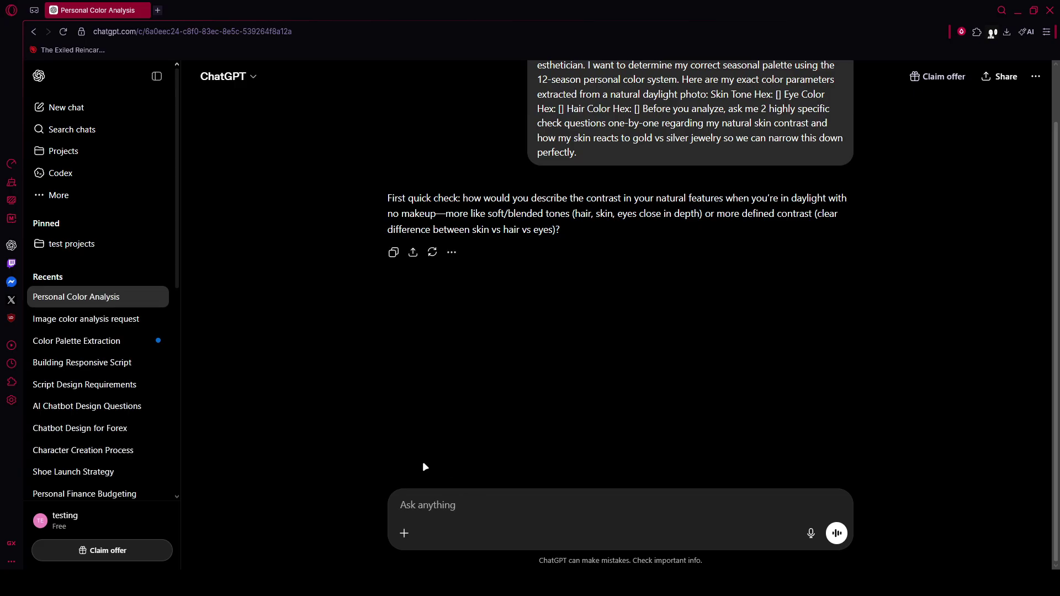
Reply to the contrast question with "you makeup details this is for example"
type("you")
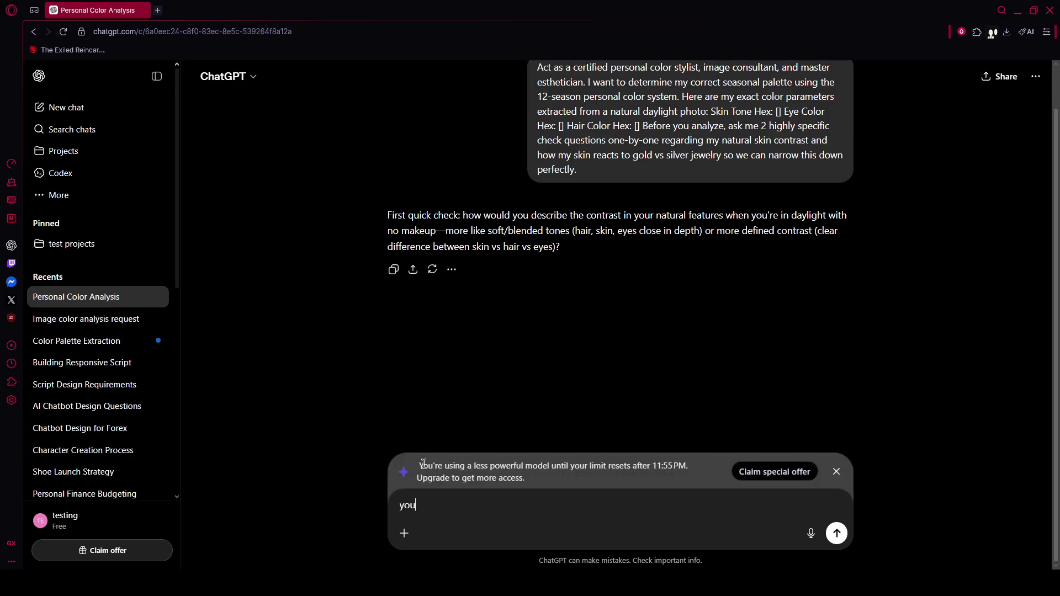
type(" make up dea")
type("tils this is")
key("BackSpace")
key("BackSpace")
key("BackSpace")
key("BackSpace")
key("BackSpace")
key("BackSpace")
key("BackSpace")
key("BackSpace")
key("BackSpace")
key("BackSpace")
key("BackSpace")
key("BackSpace")
type("t")
key("BackSpace")
key("BackSpace")
key("BackSpace")
type("detailes")
key("BackSpace")
type("ls this is for")
type("example")
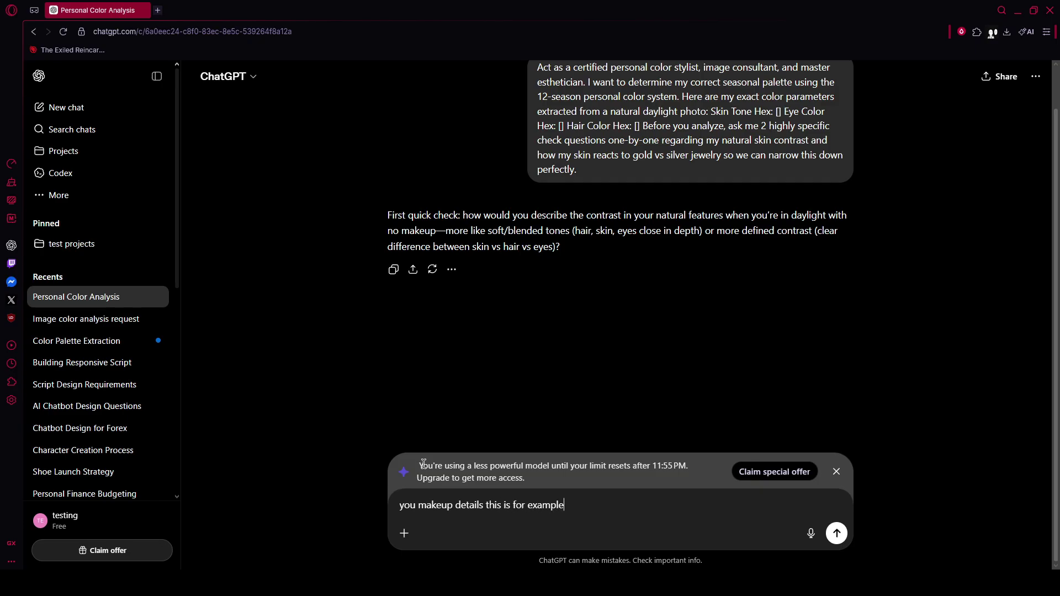
key("Return")
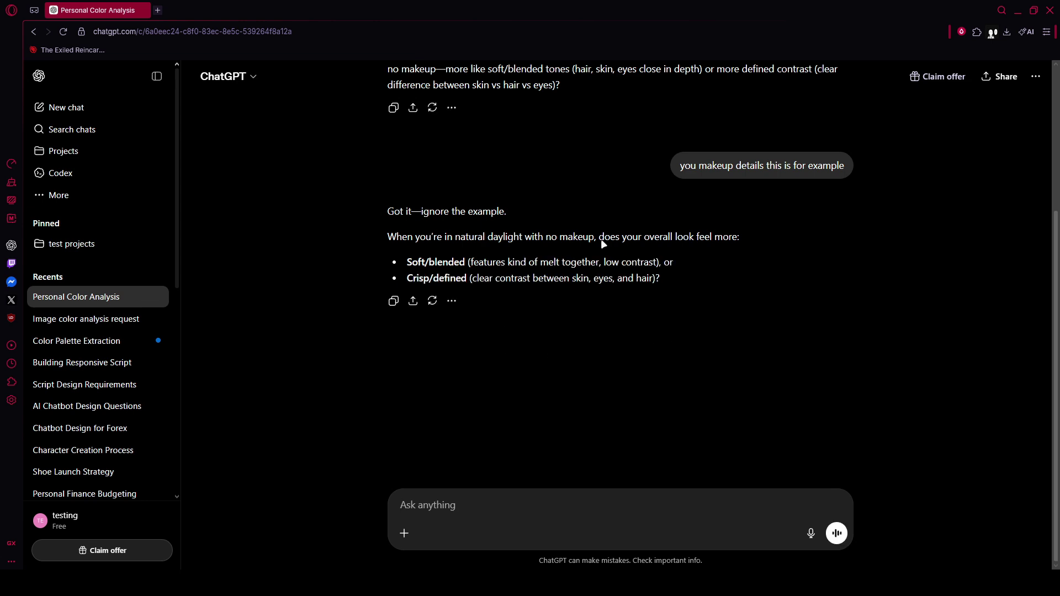
Answer the repeated contrast question by copying the option "Soft/blended" from the response and sending it
left_click_drag(408, 258, 467, 262)
key("ctrl+c")
left_click(450, 499)
key("ctrl+v")
key("Return")
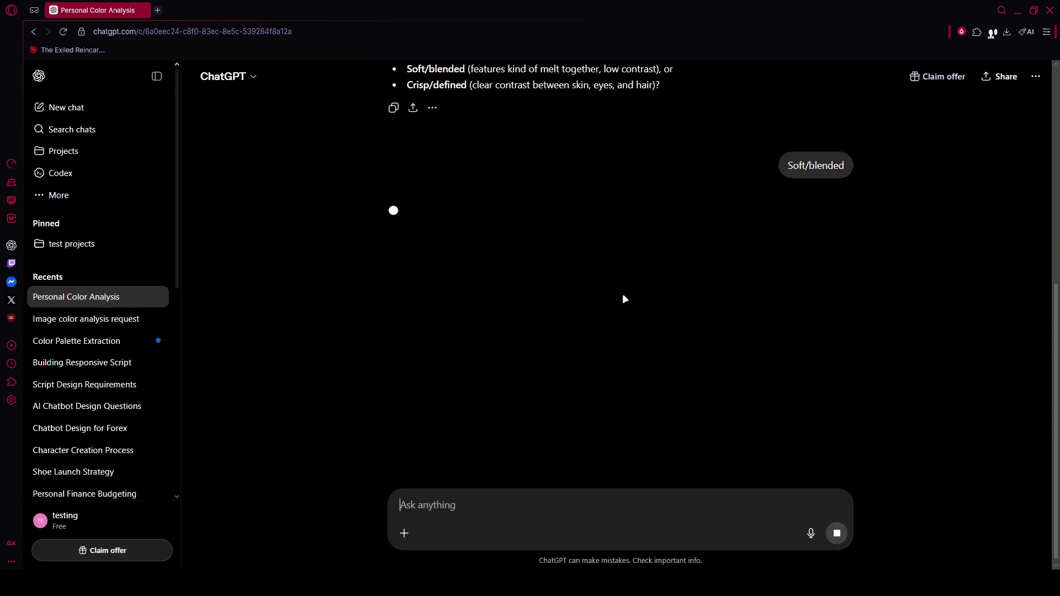
Answer the jewelry question by copying and sending the option "Gold makes your skin look clearer, warmer, or more "alive""
scroll(563, 294, "up", 1)
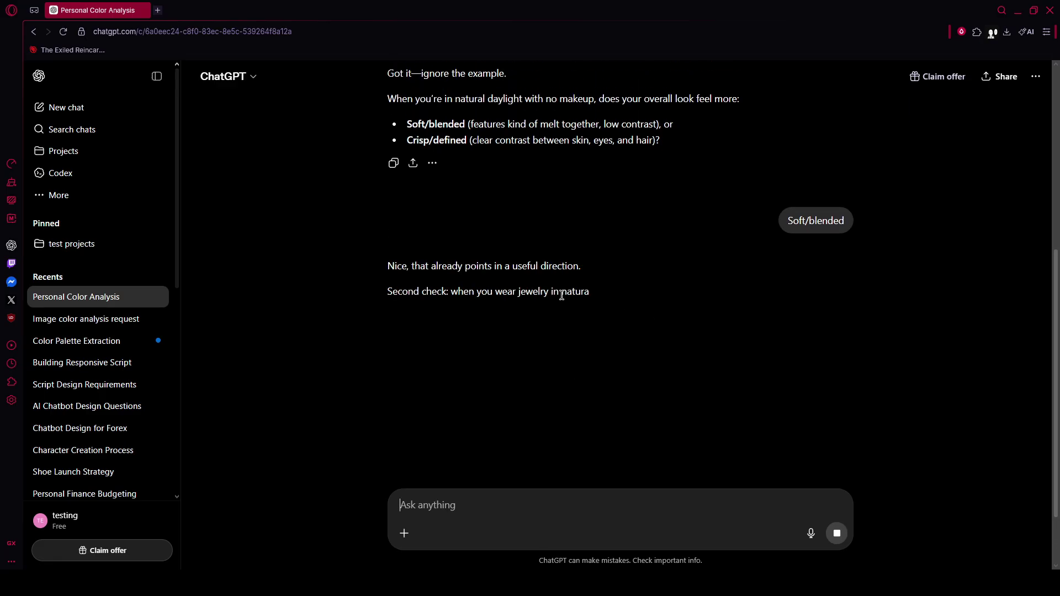
scroll(561, 293, "down", 1)
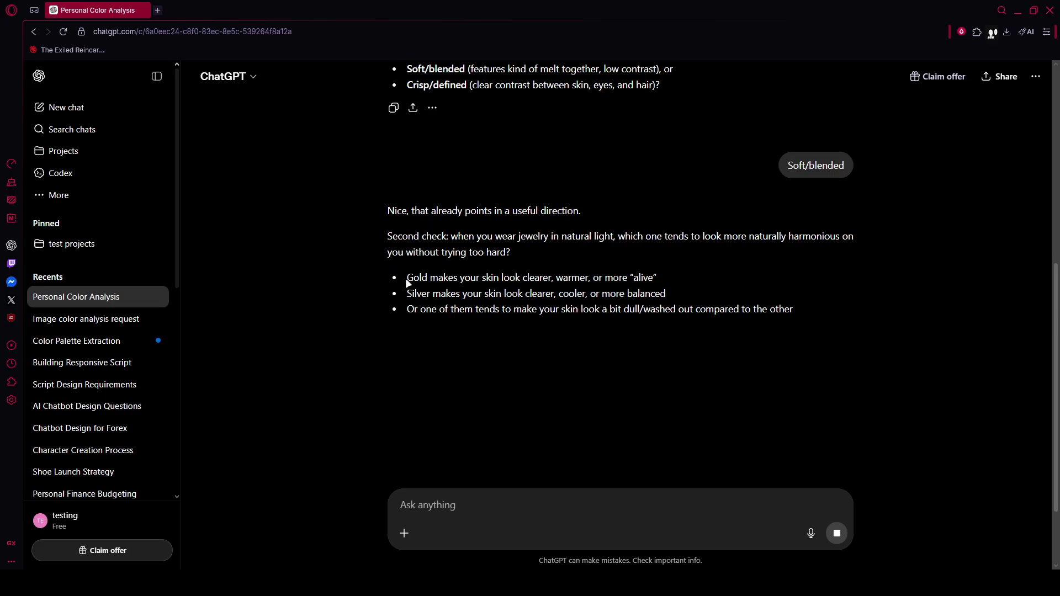
left_click_drag(407, 279, 676, 277)
key("ctrl+c")
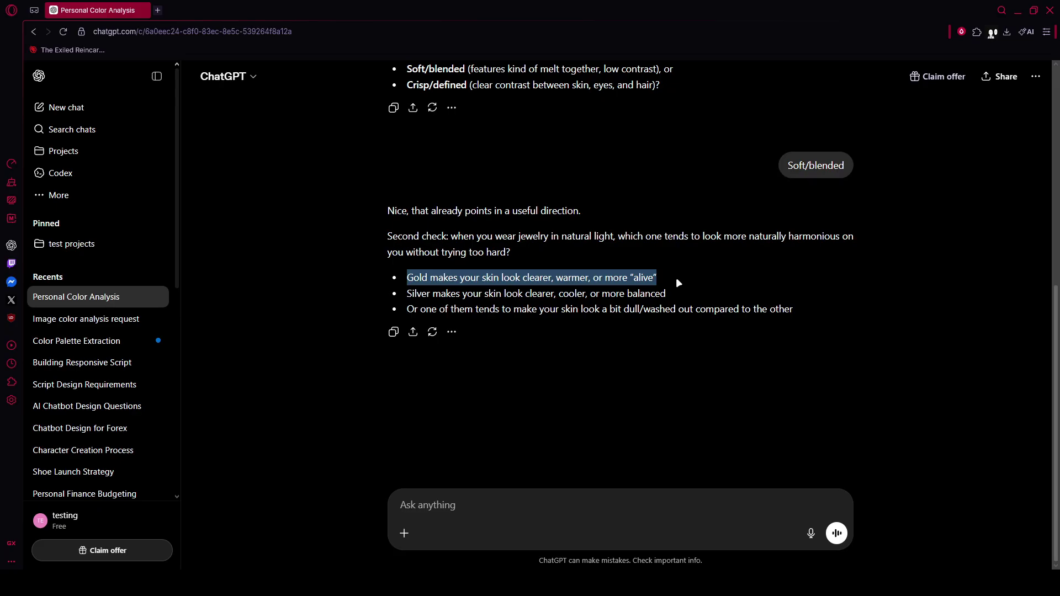
left_click(503, 499)
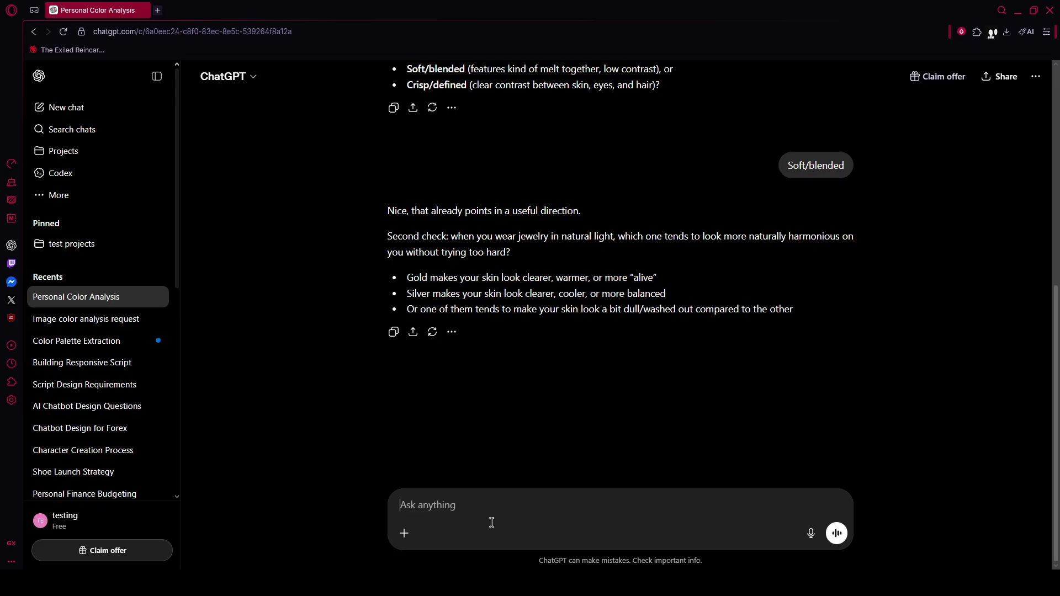
key("ctrl+v")
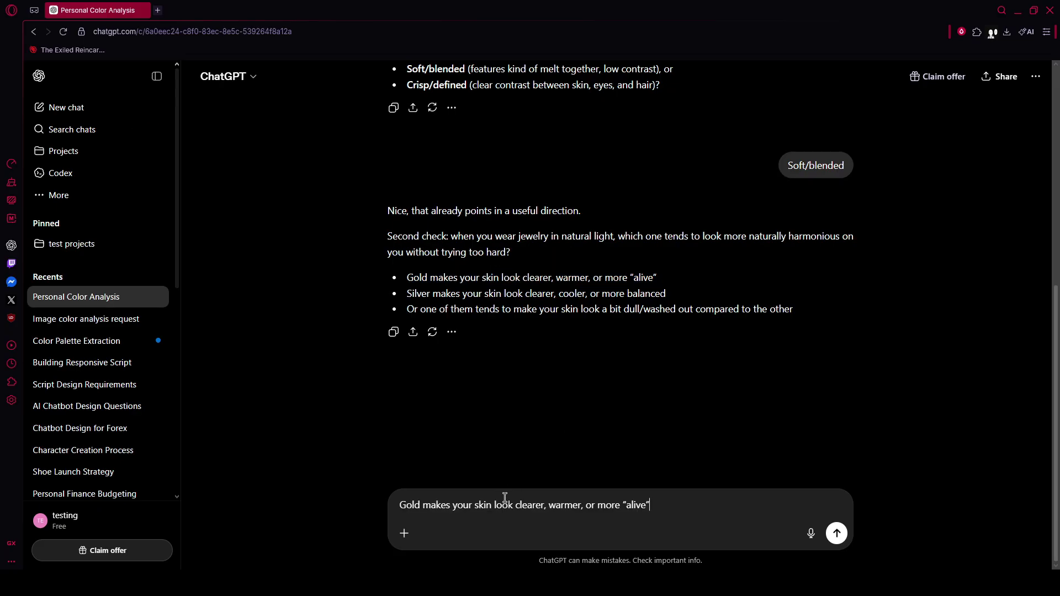
key("Return")
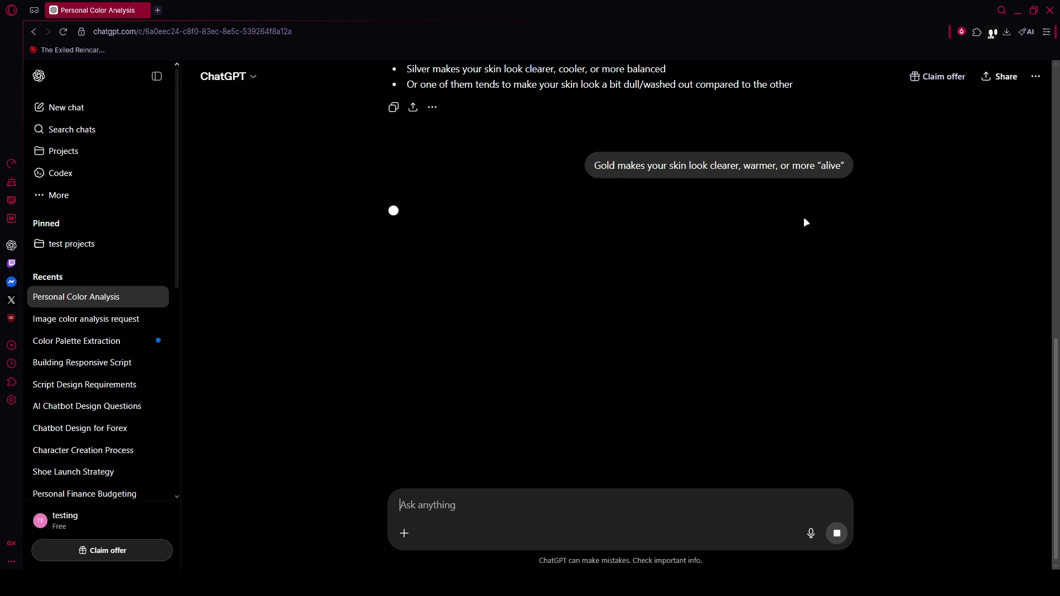